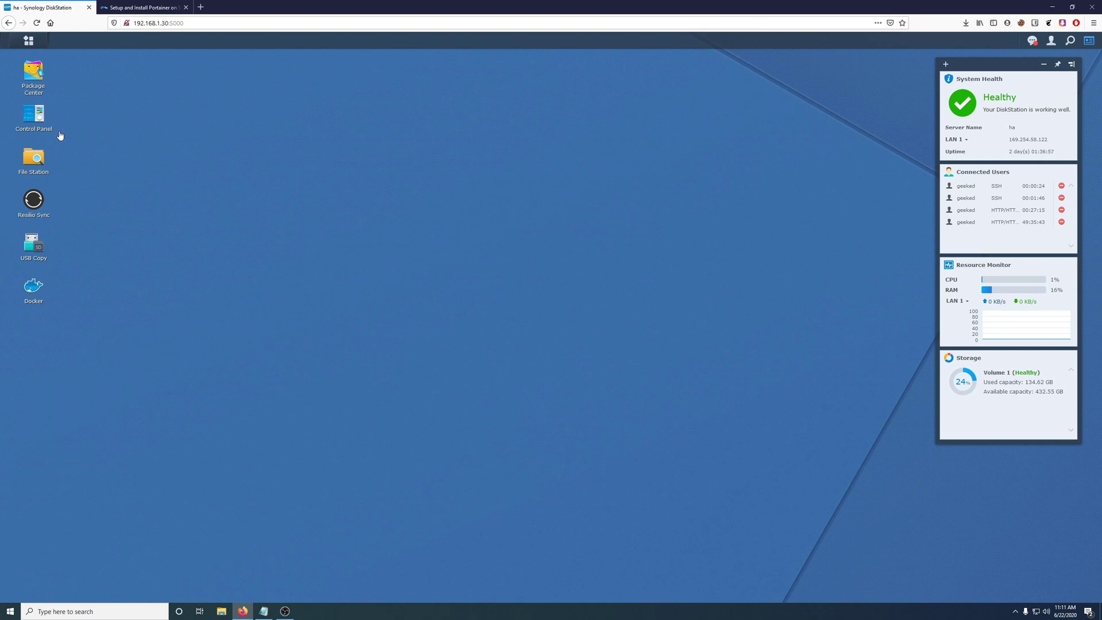
- Turn on the SSH service on port 22 under Terminal & SNMP, then close Control Panel
left_click(58, 133)
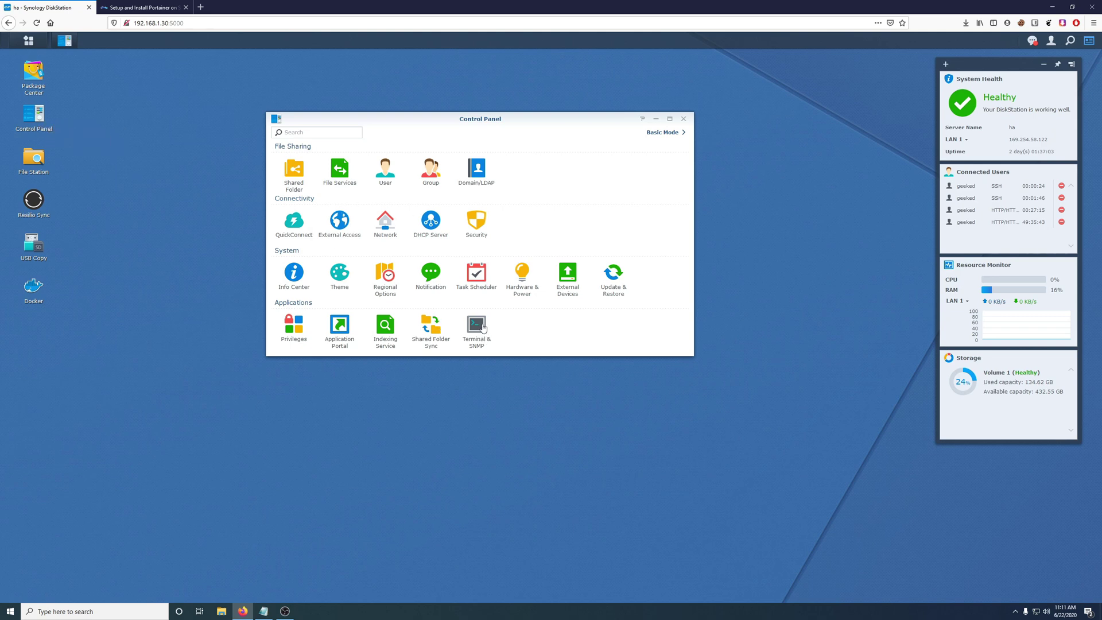
left_click(481, 326)
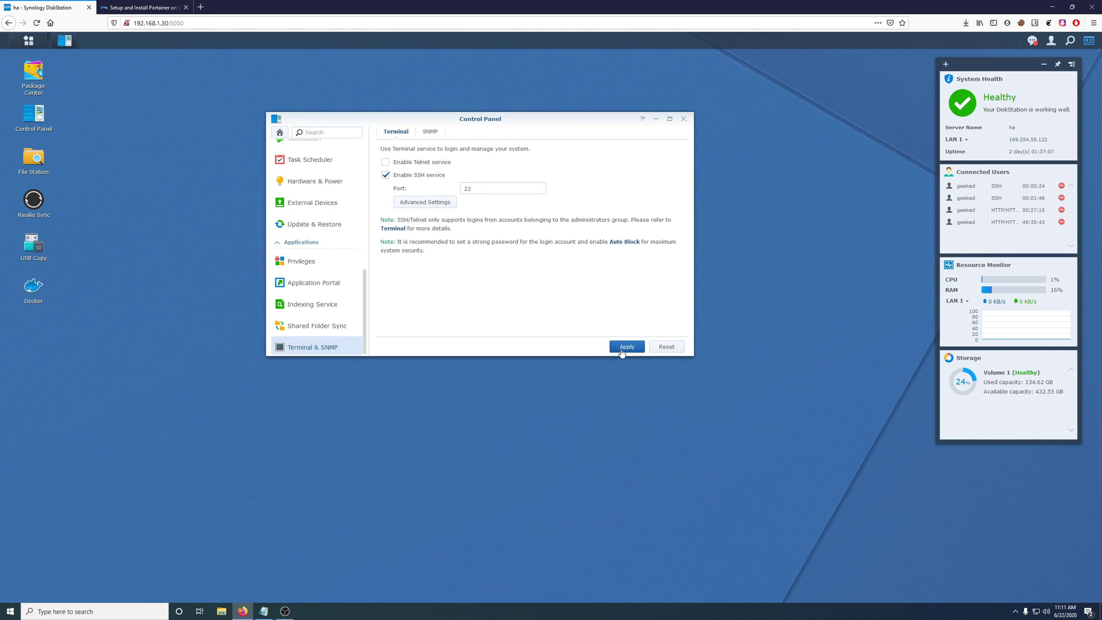
left_click(684, 120)
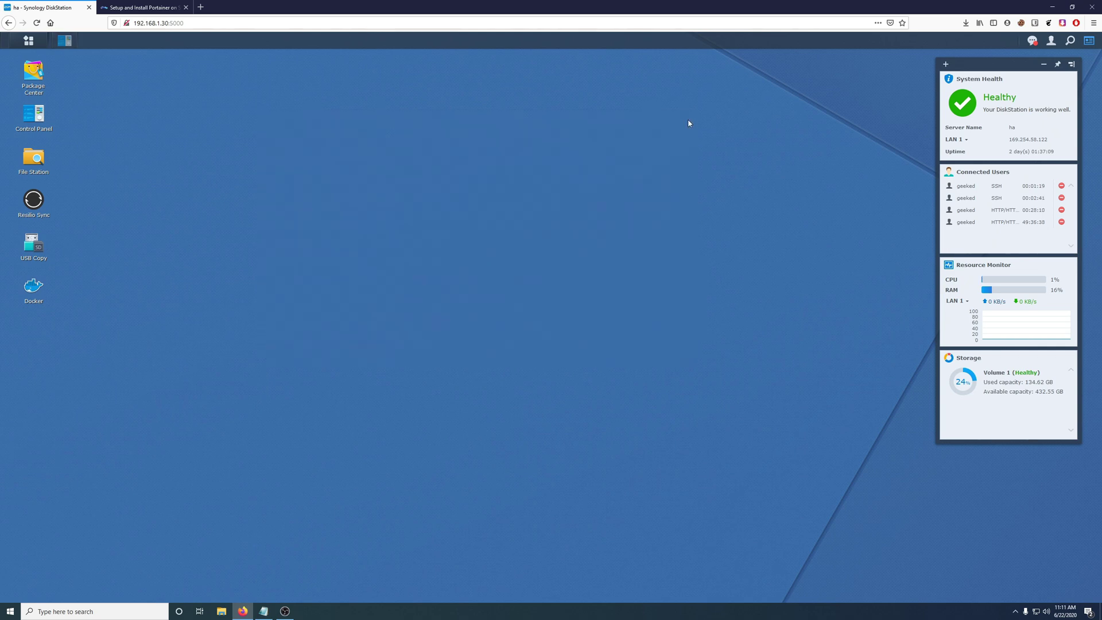
- Launch Command Prompt from a Windows search for cmd and center its window
left_click(146, 612)
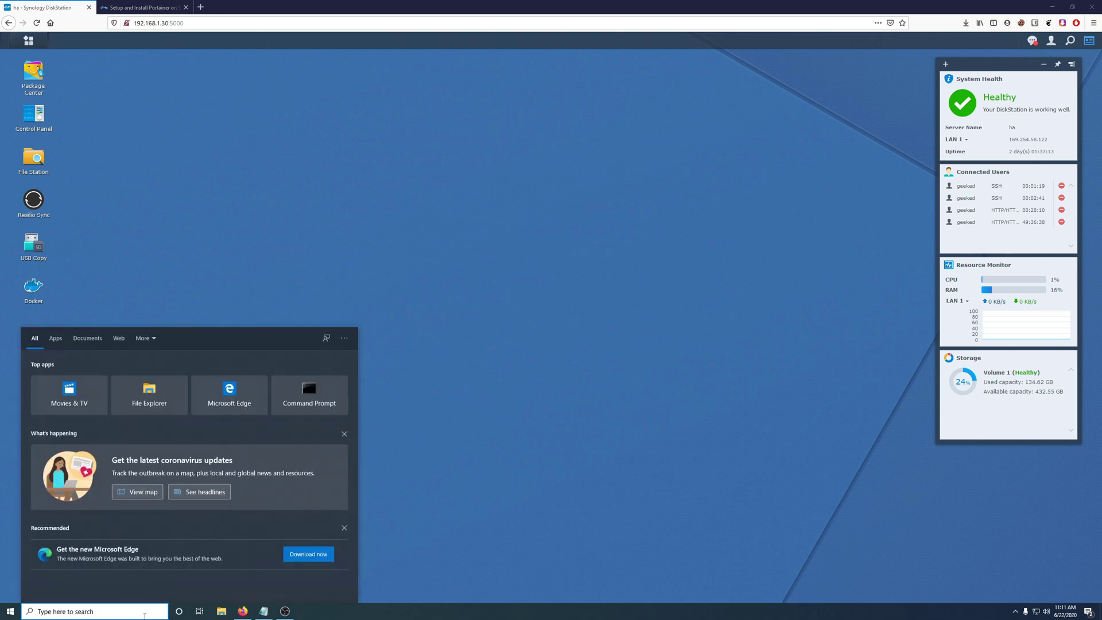
type("cmd")
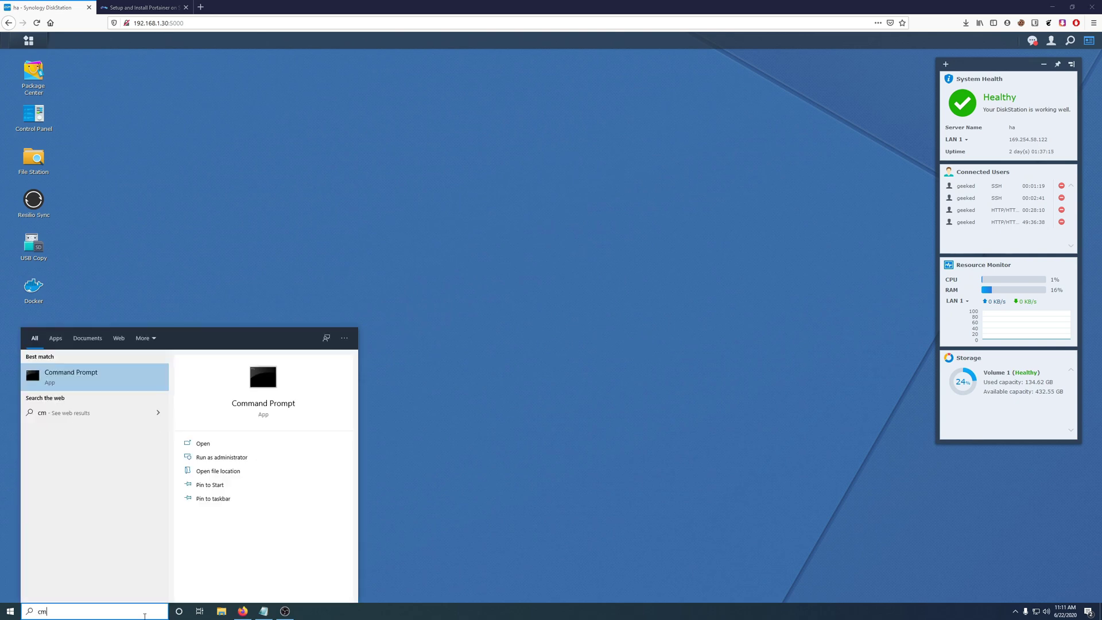
key("Return")
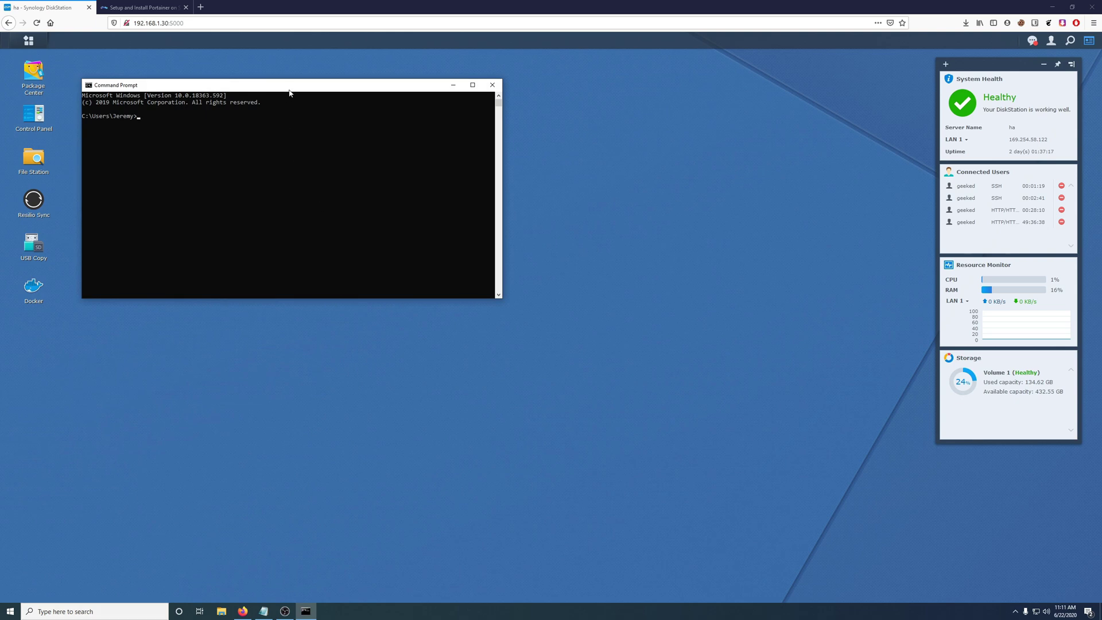
left_click_drag(290, 90, 455, 125)
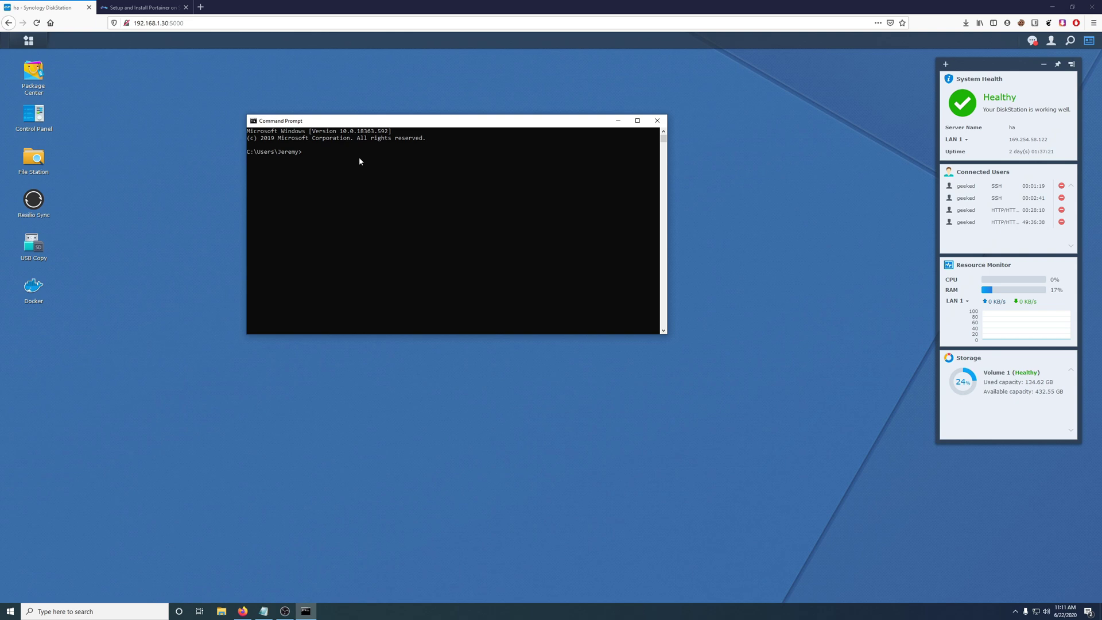
- SSH into the NAS at 192.168.1.30, enter the account password, and run sudo su - for root
type("ssh geeked@192.168.1.30")
key("Return")
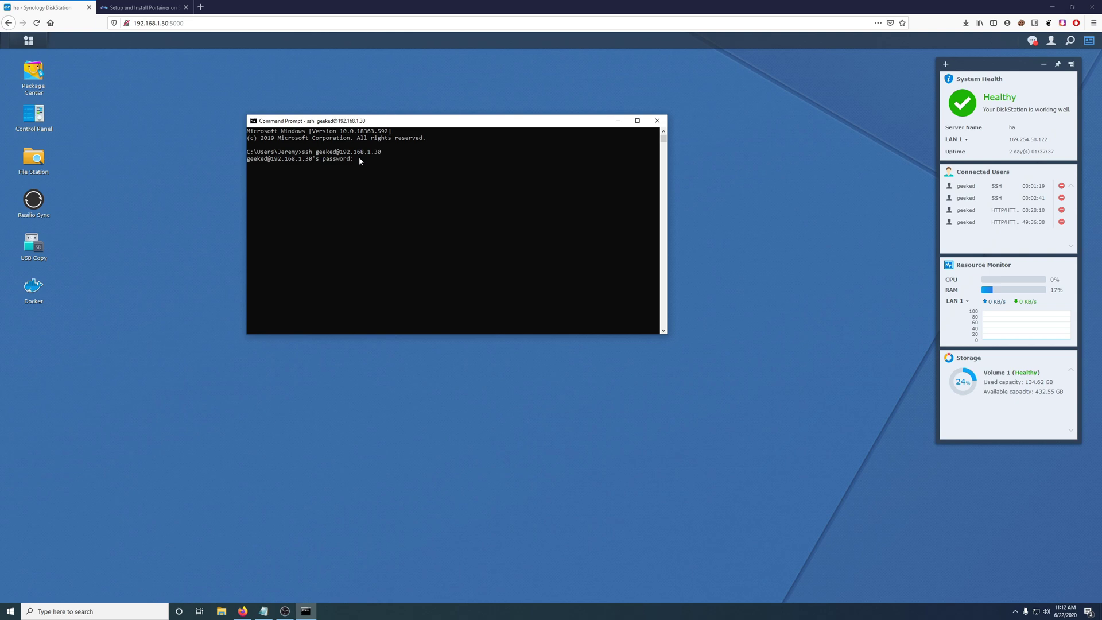
key("Return")
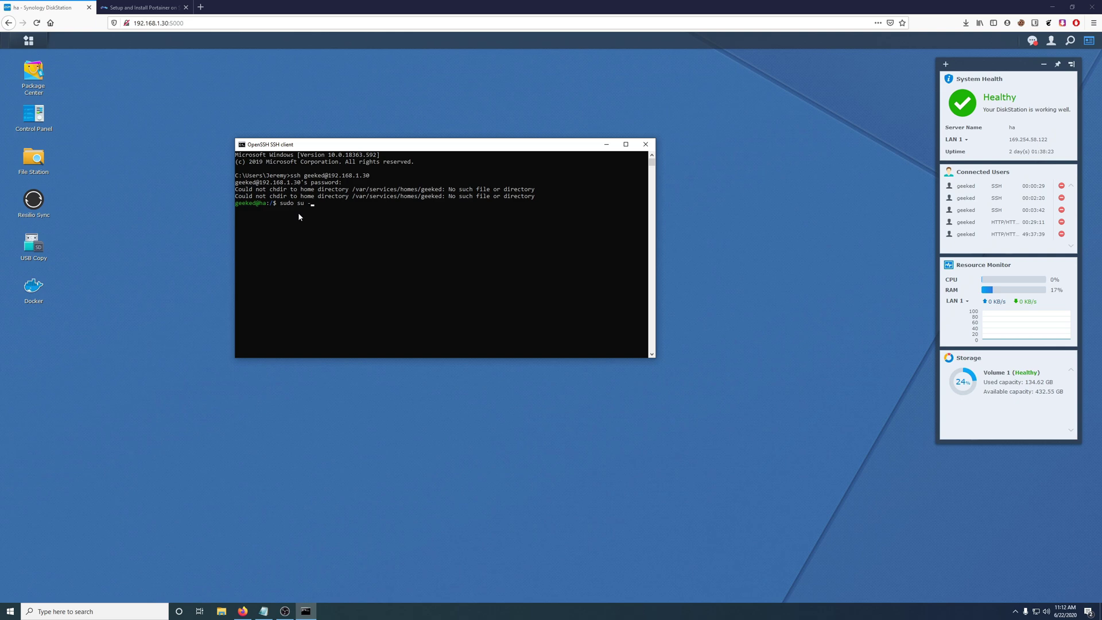
key("Return")
key("Return")
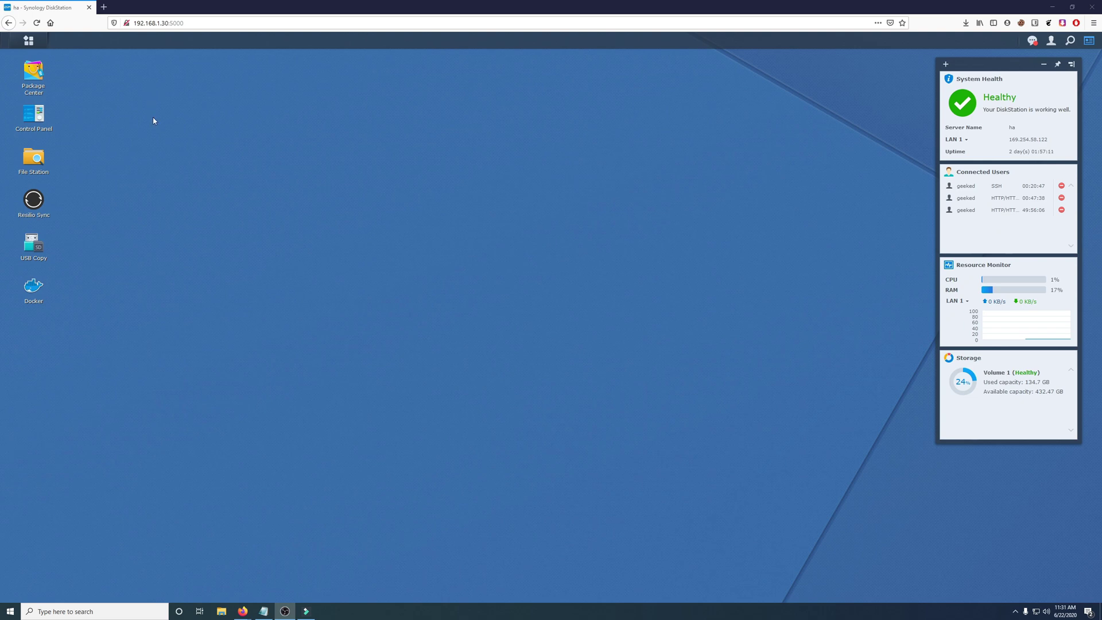
- In File Station, add a folder named 'portainer' inside the docker shared folder
left_click(35, 161)
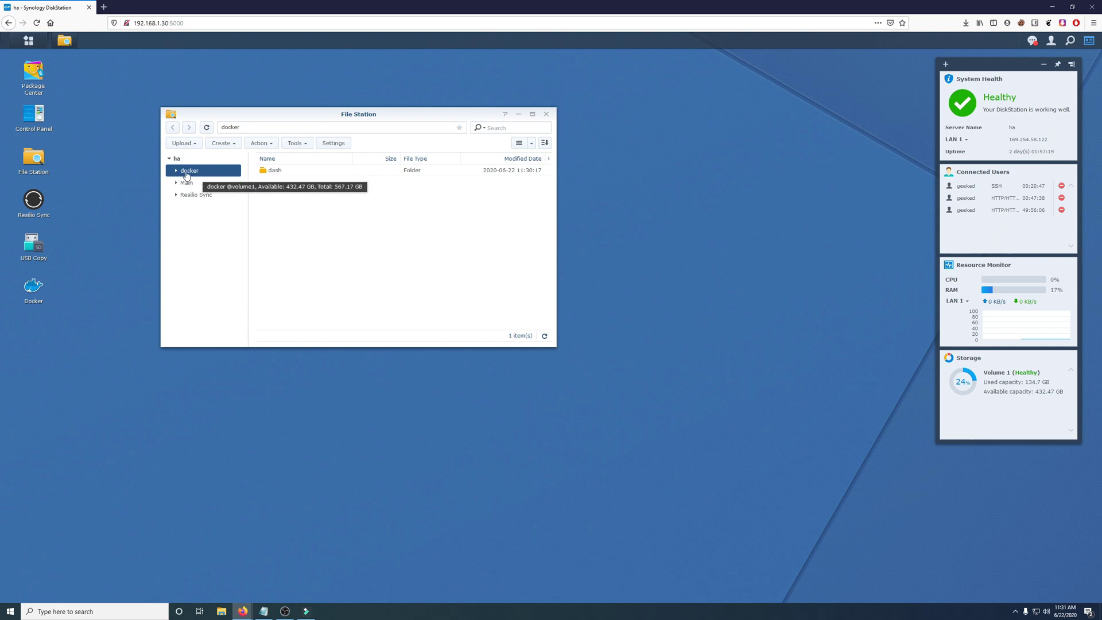
left_click(228, 144)
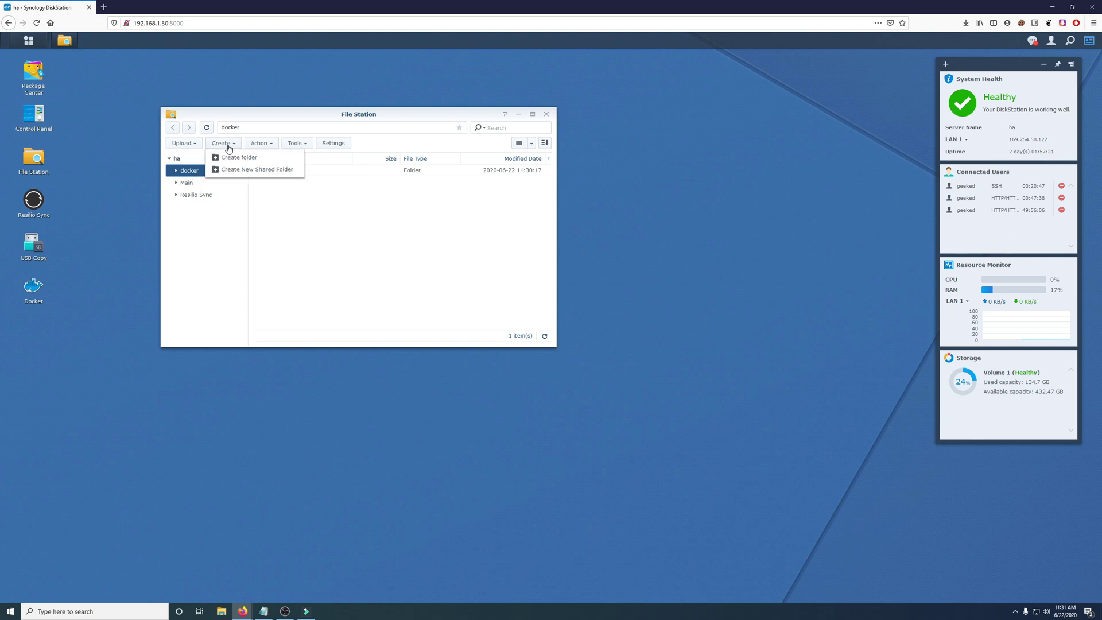
left_click(230, 160)
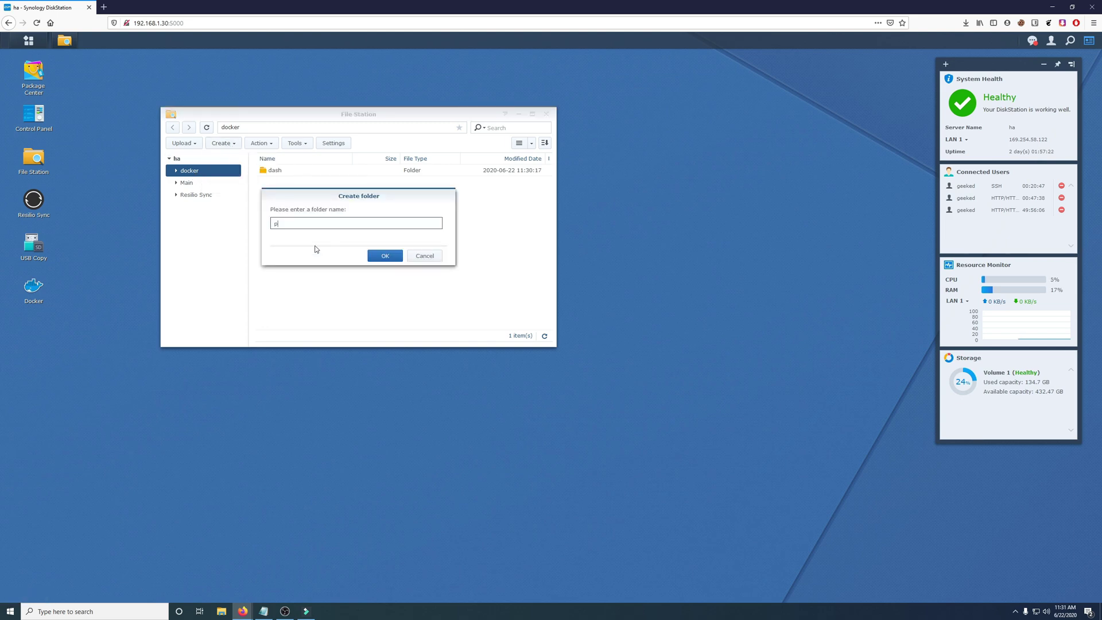
type("portaine")
type("portainer")
left_click(396, 255)
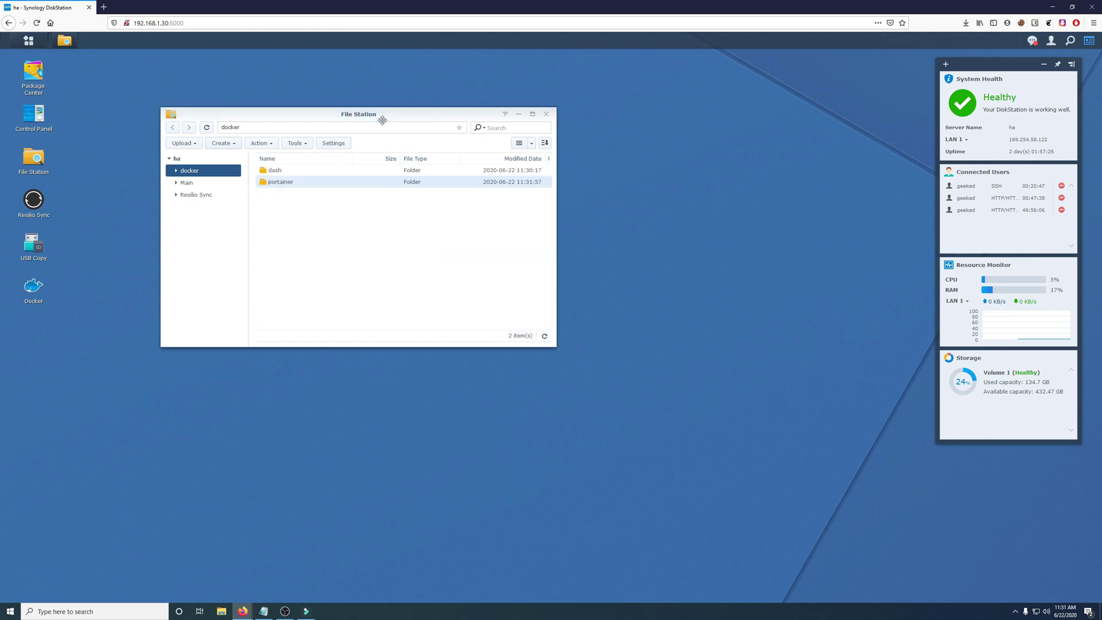
left_click_drag(380, 121, 404, 133)
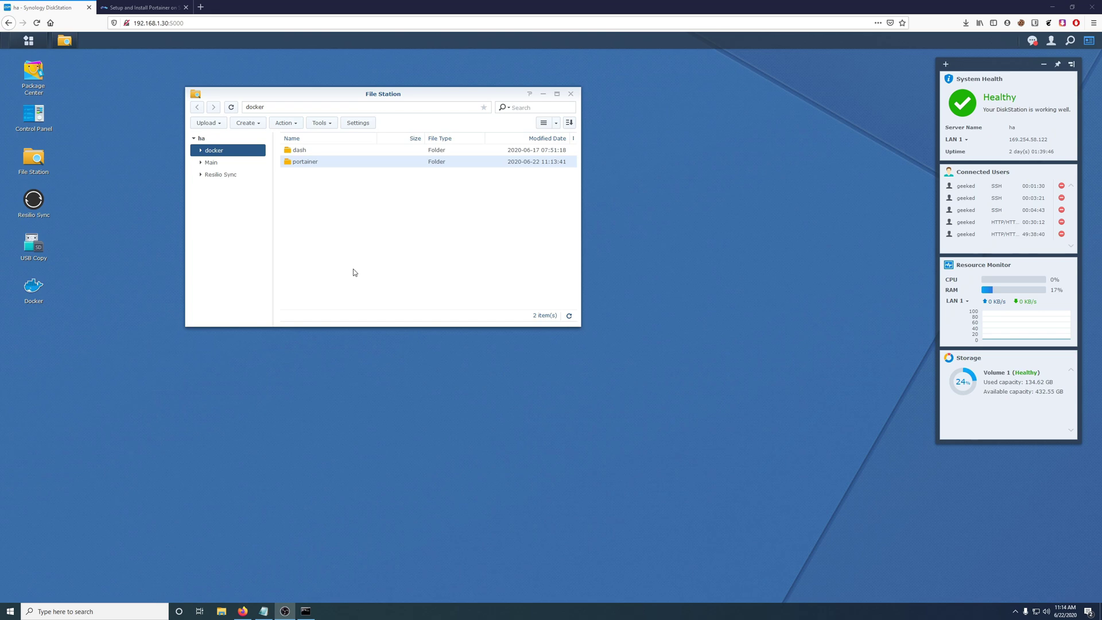
- Select the /volume1/docker/portainer location path in the portainer folder's Properties
right_click(313, 162)
left_click(350, 348)
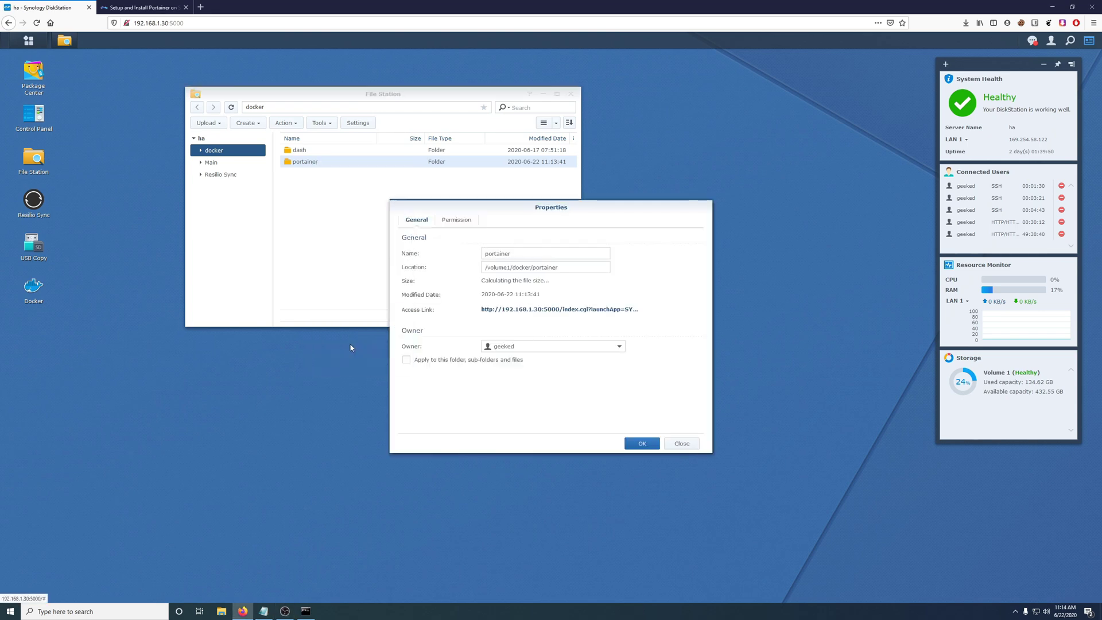
left_click_drag(558, 268, 479, 267)
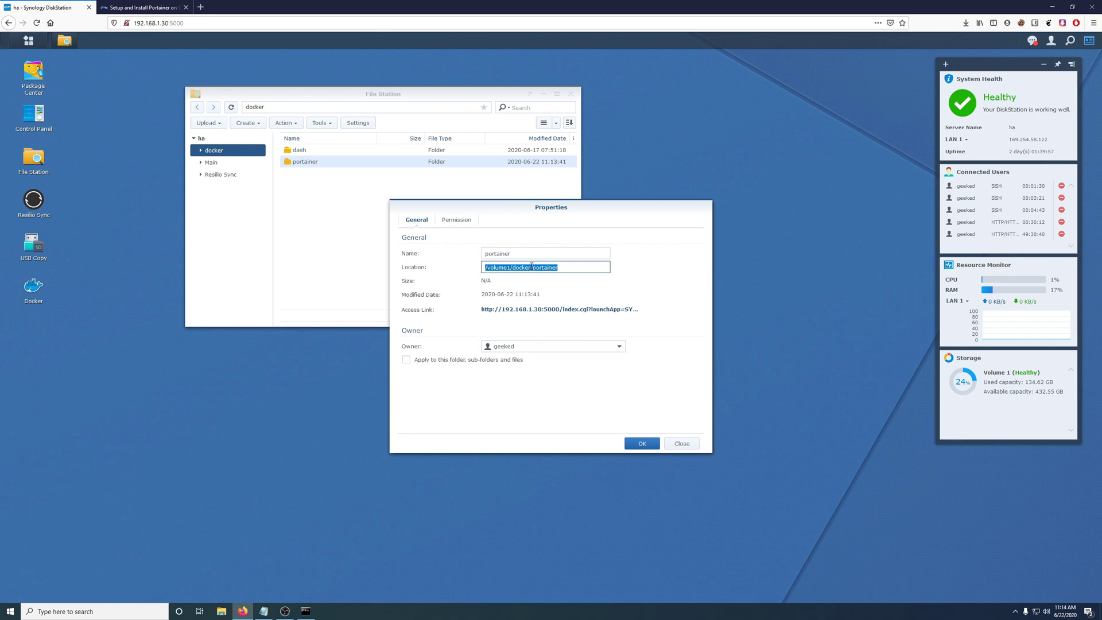
mouse_move(534, 208)
left_mouse_down()
mouse_move(644, 206)
mouse_move(754, 156)
mouse_move(717, 169)
left_mouse_up()
- Copy the guide's Portainer docker run command, checking its /volume1/docker/portainer volume path
left_click(127, 8)
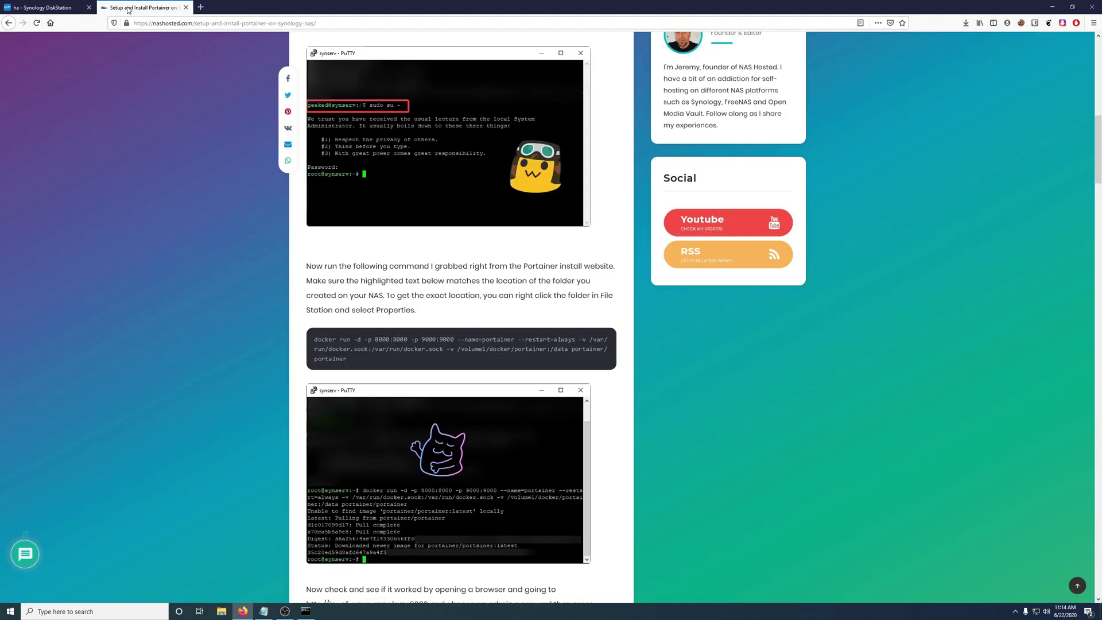
mouse_move(335, 356)
left_click(597, 340)
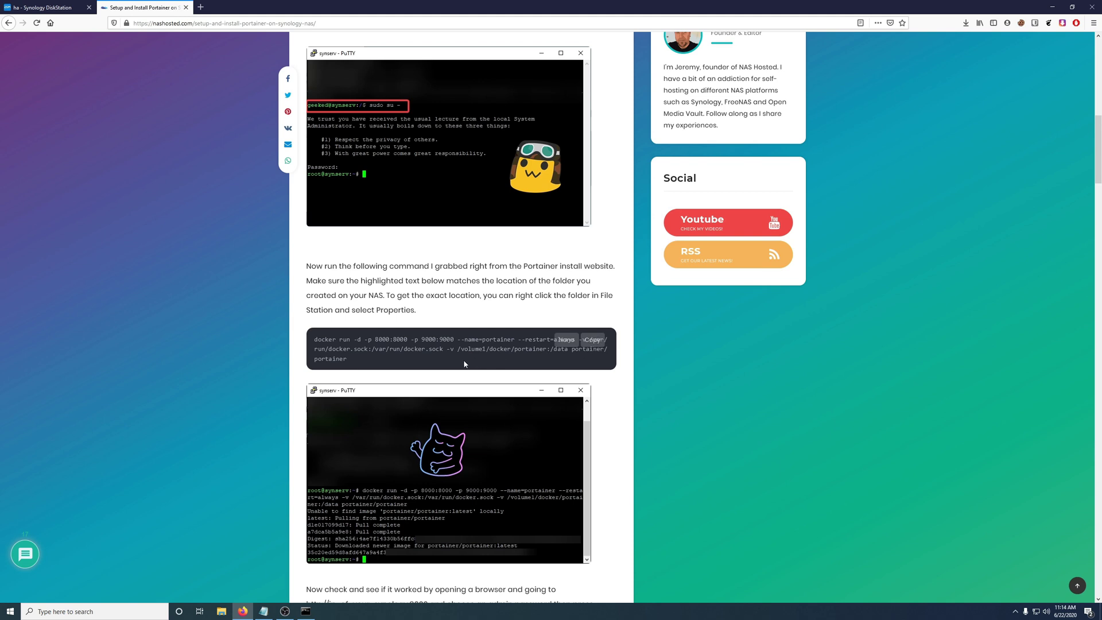
left_click_drag(464, 349, 546, 350)
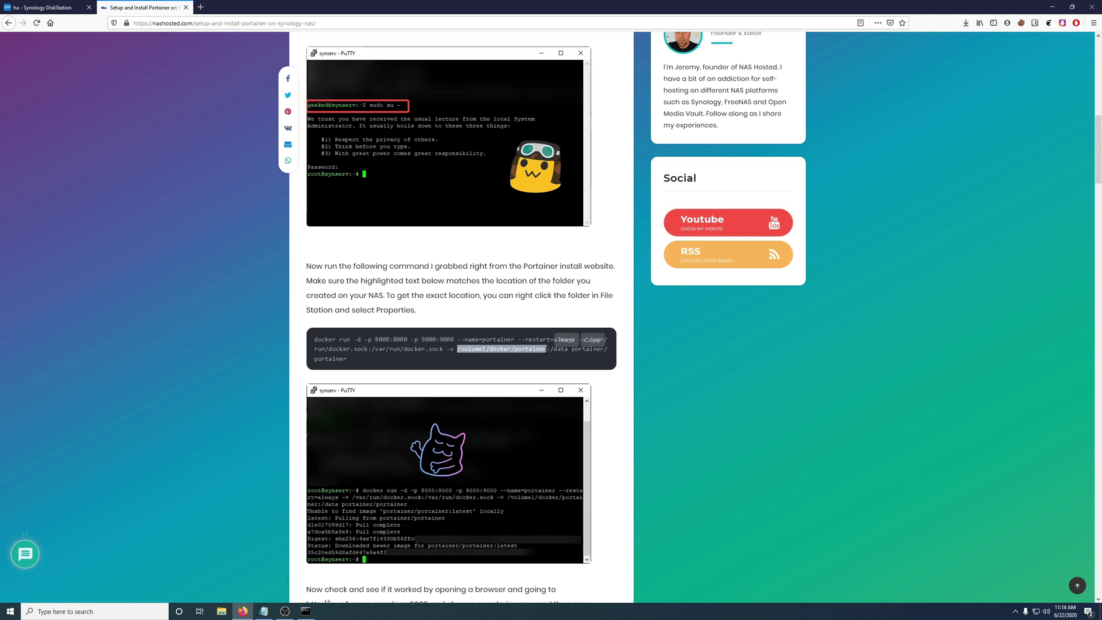
left_click(584, 344)
- Paste and run the docker run command at the root prompt, pulling portainer/portainer:latest
left_click(306, 611)
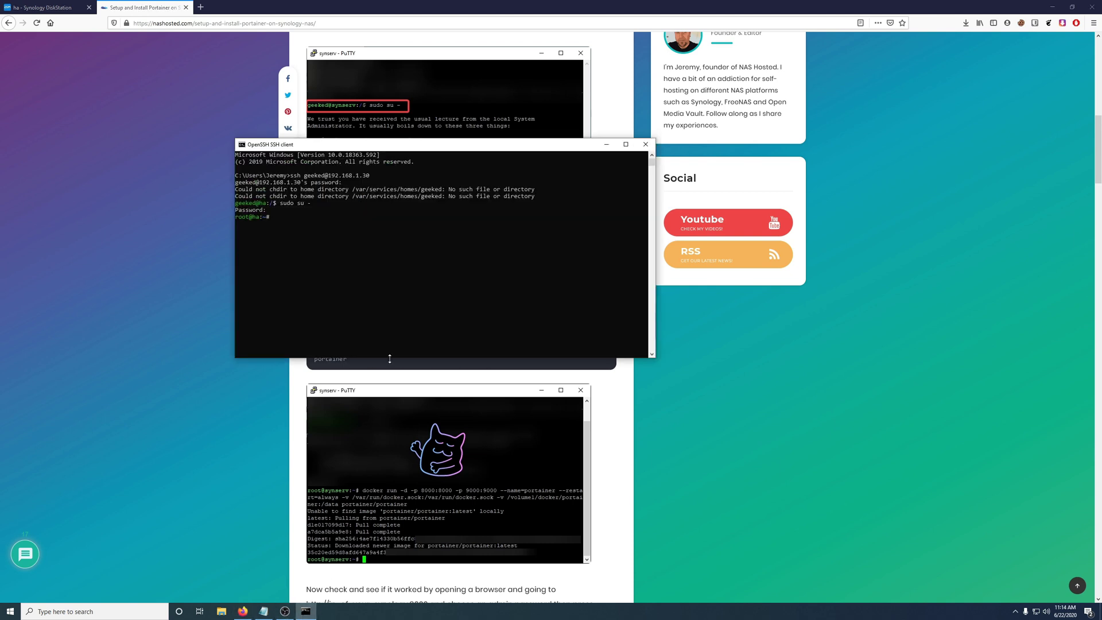
right_click(293, 221)
key("Return")
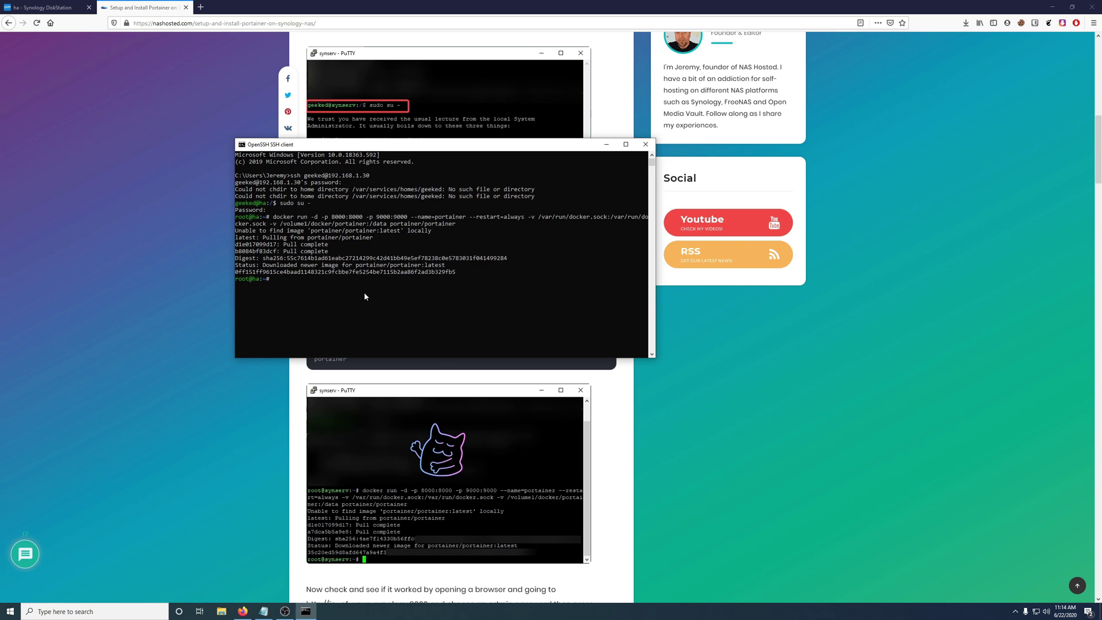
left_click(41, 15)
- Switch the NAS address from port 5000 to 9000 to load Portainer
left_click(201, 23)
left_click(203, 23)
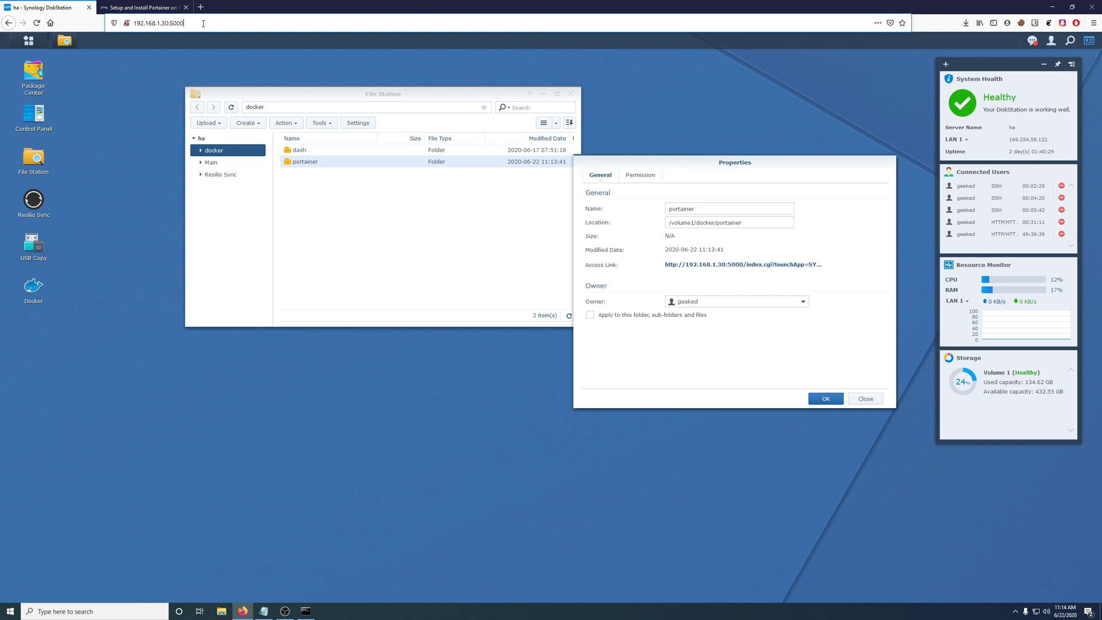
key("BackSpace")
key("BackSpace")
key("BackSpace")
key("BackSpace")
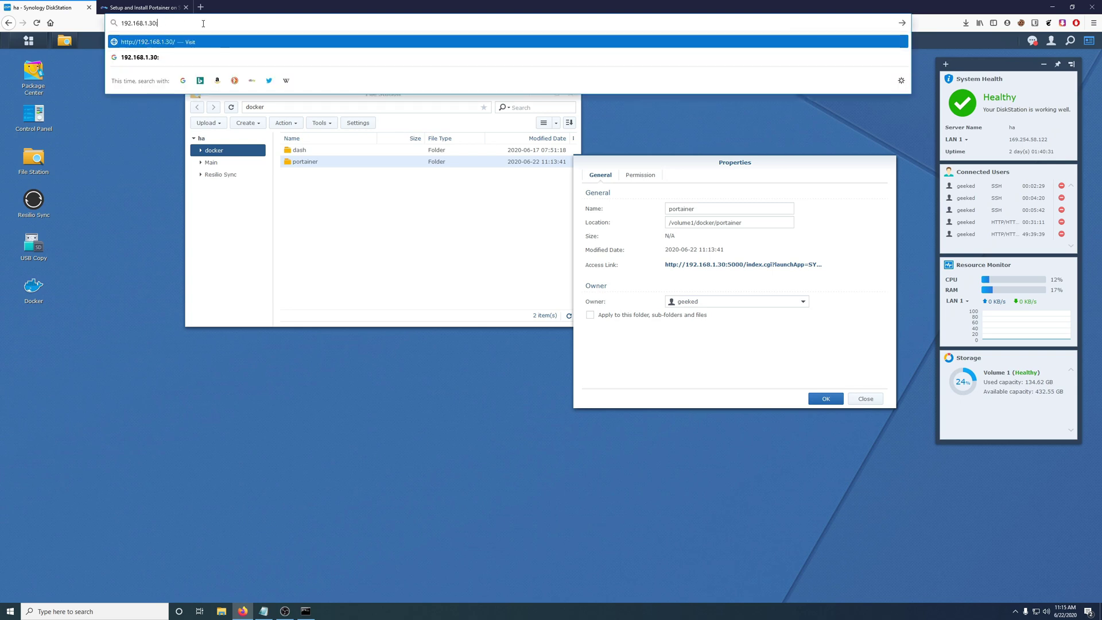
type("9000")
key("Return")
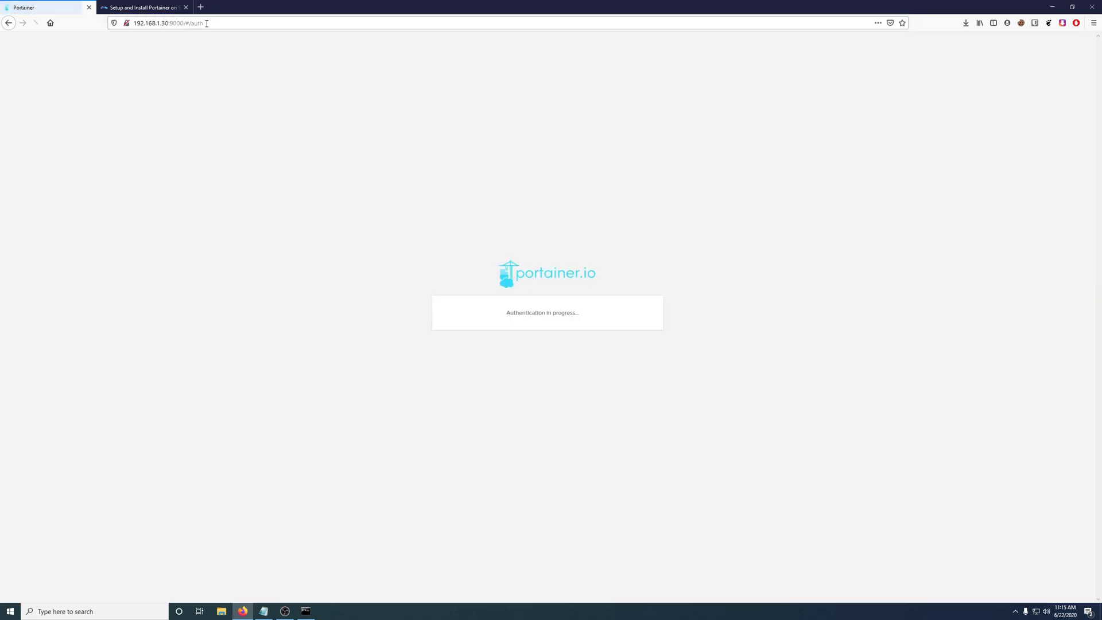
- Create the Portainer admin user with a password of at least 8 characters, entered twice
left_click(526, 301)
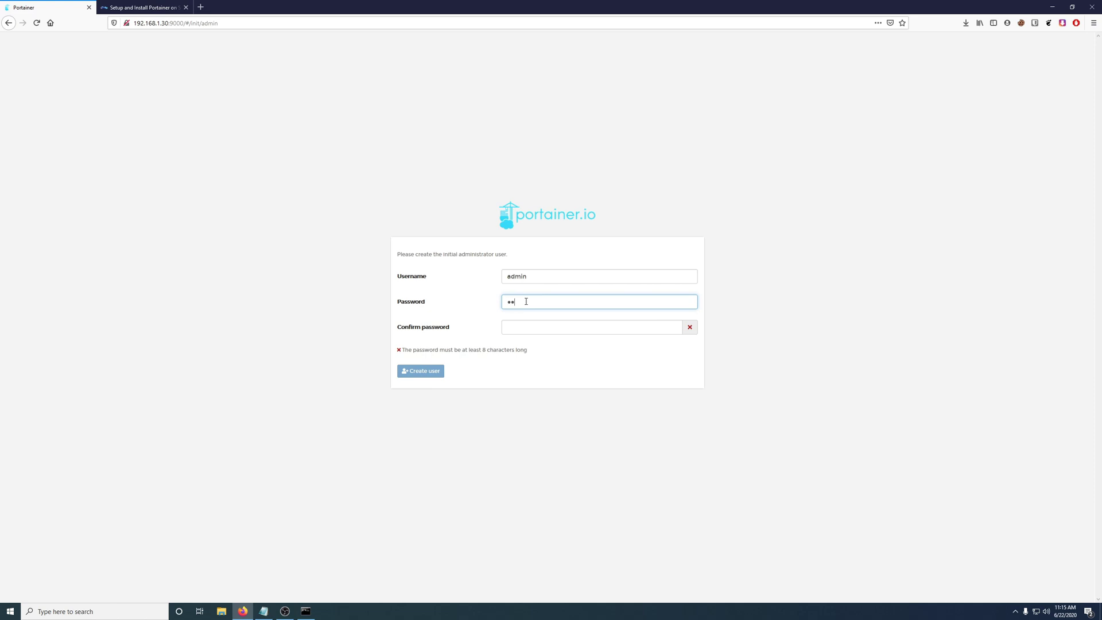
type("admin1234")
key("BackSpace")
key("BackSpace")
key("BackSpace")
key("BackSpace")
key("BackSpace")
key("BackSpace")
key("BackSpace")
key("BackSpace")
key("BackSpace")
key("BackSpace")
type("admin123456")
key("Tab")
type("ad")
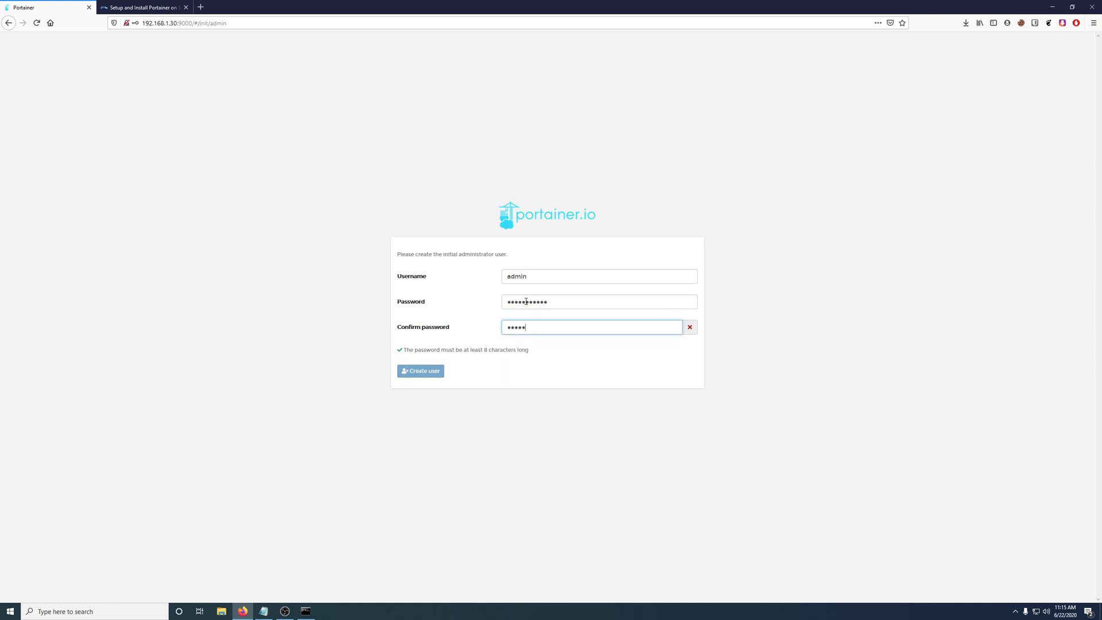
type("min123456")
left_click(431, 372)
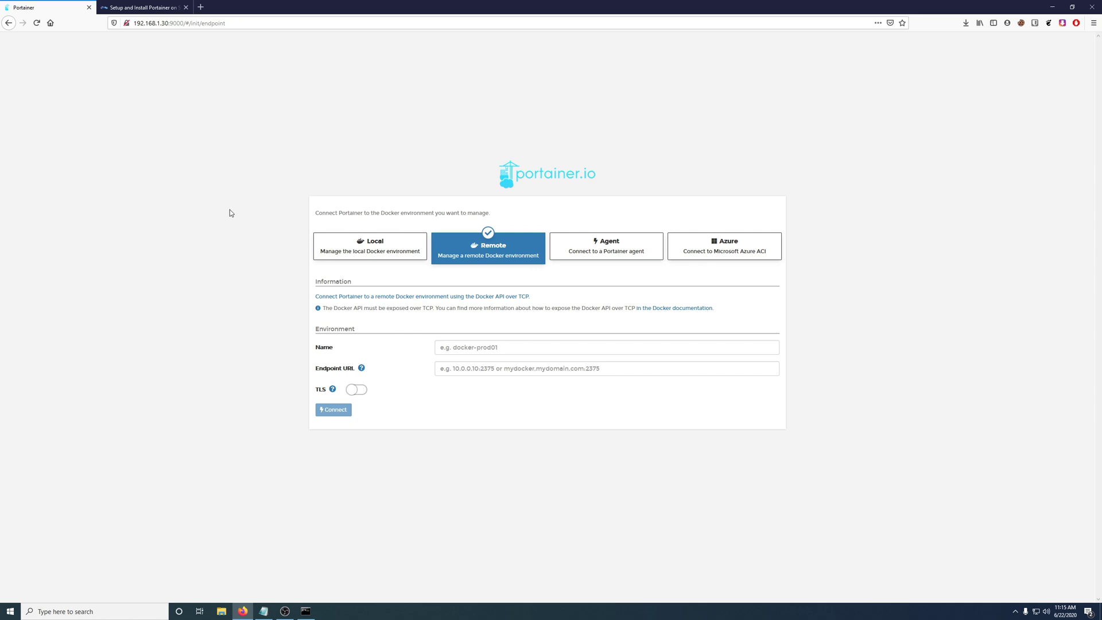
- Connect Portainer to the Local Docker environment and open its Containers list of nine running containers
left_click(371, 256)
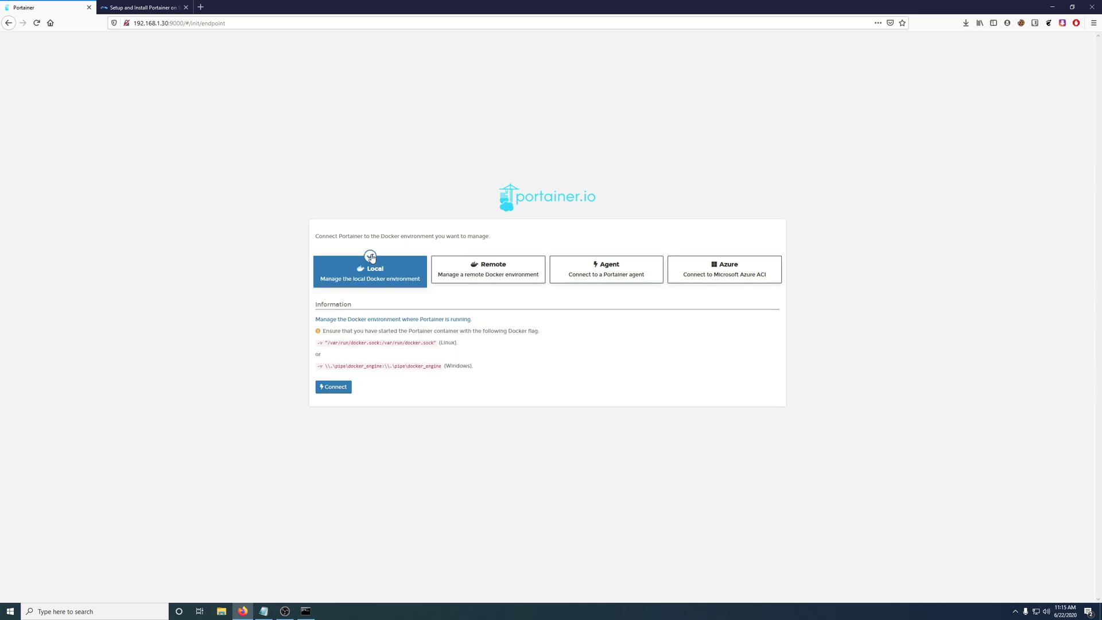
left_click(335, 389)
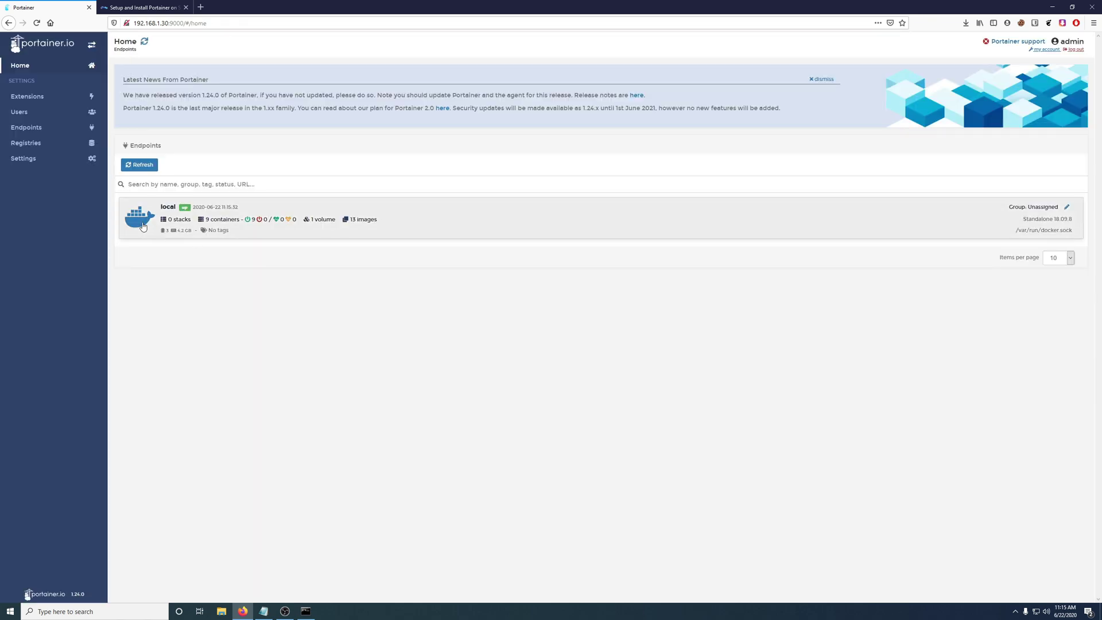
left_click(143, 226)
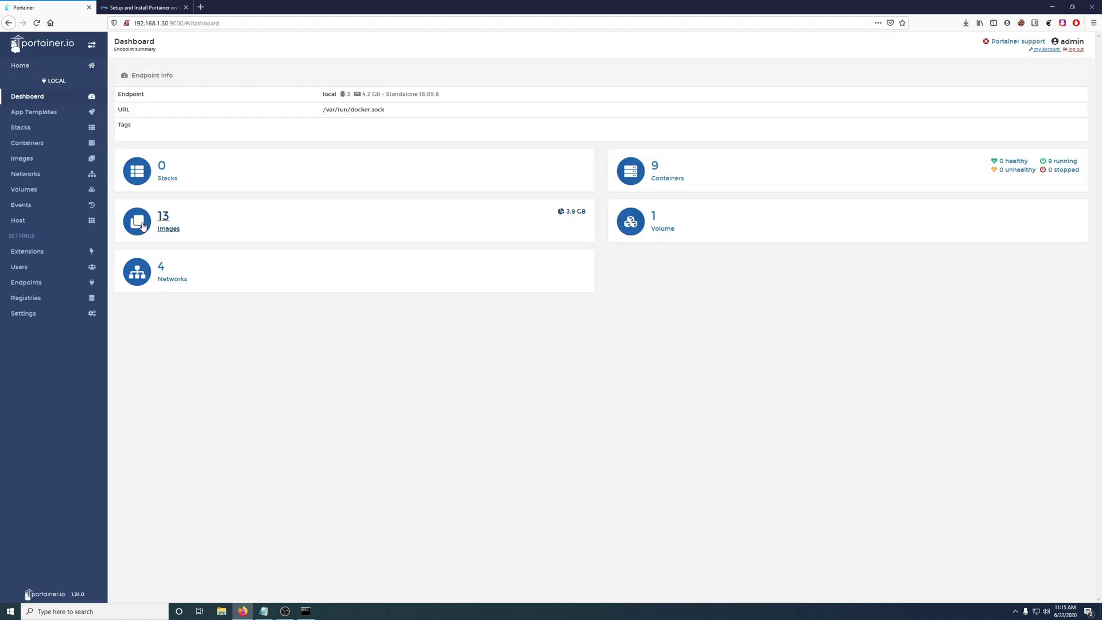
left_click(655, 183)
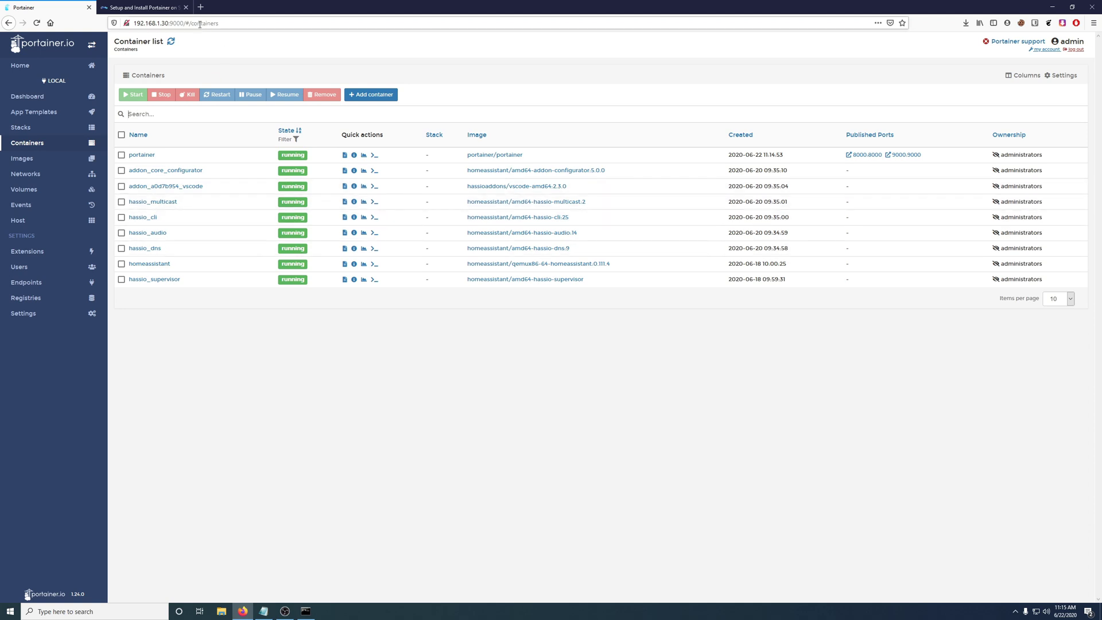
- Confirm the nine running containers in DSM's Docker Container page, then return to Portainer's list
left_click(183, 23)
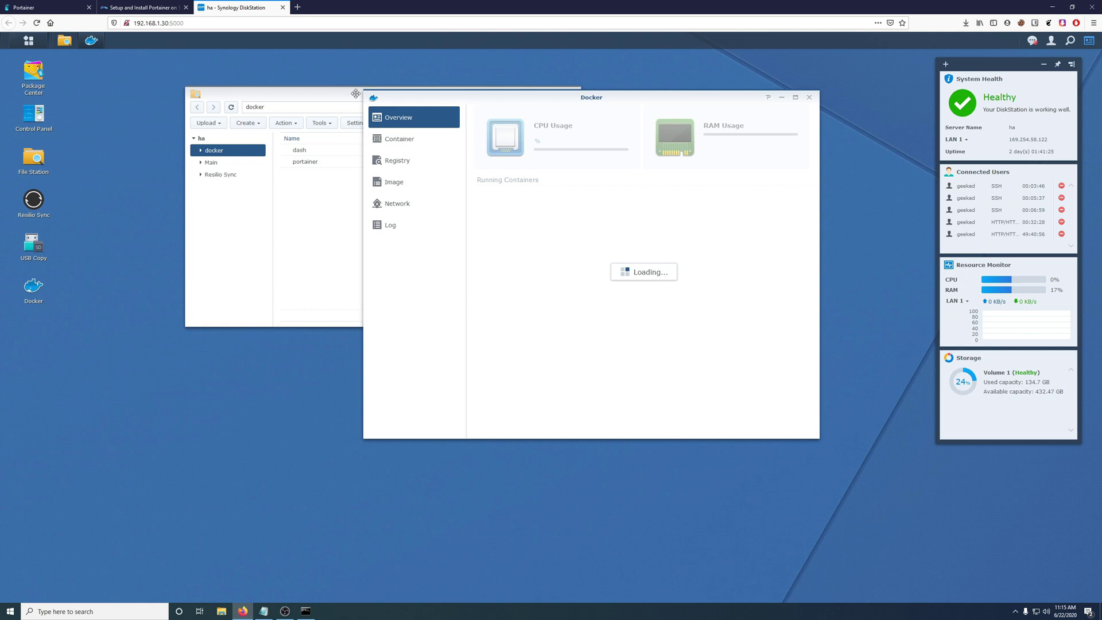
left_click(413, 144)
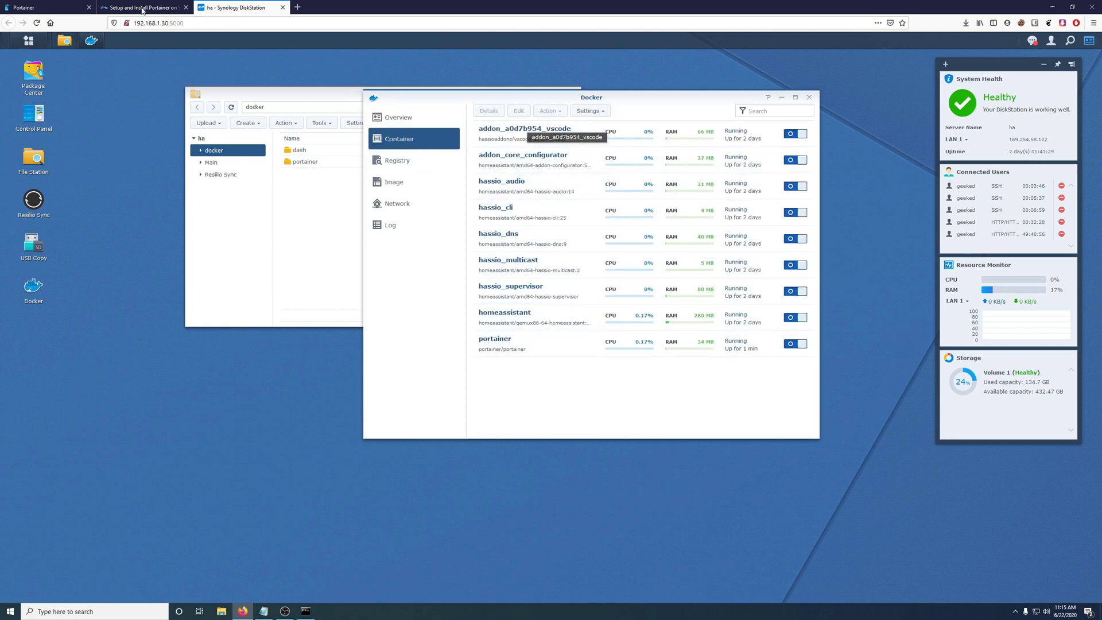
left_click(55, 8)
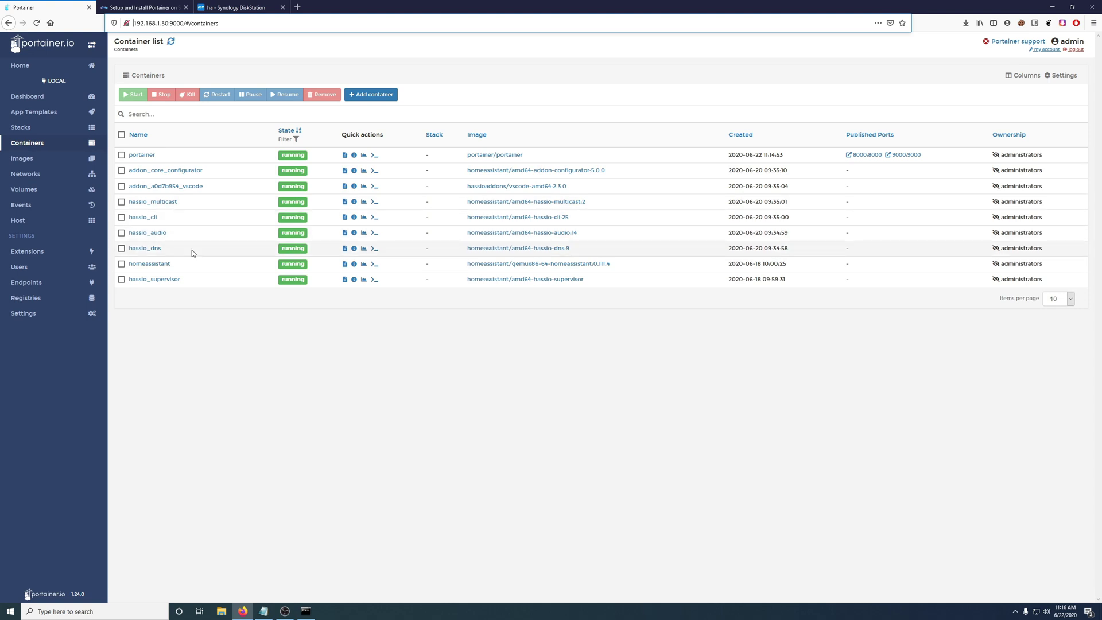
key("alt+Tab")
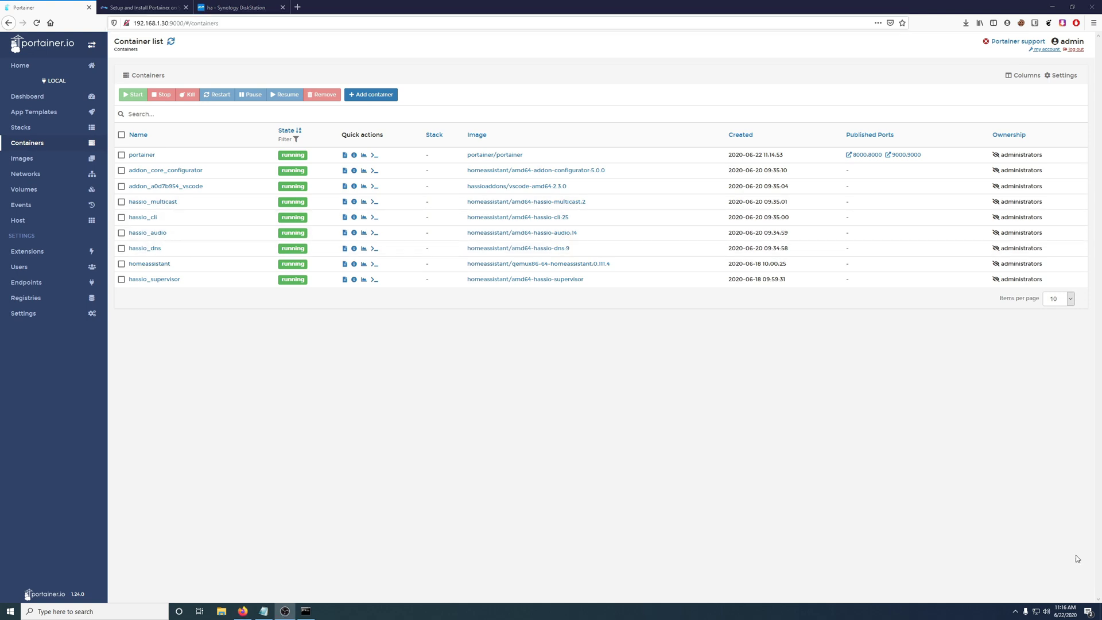